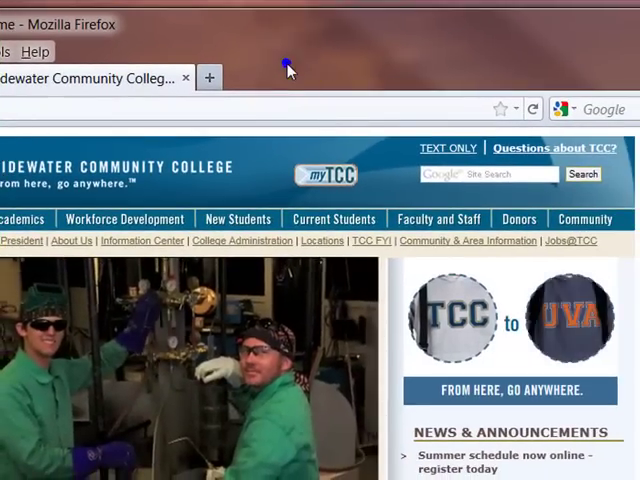
pyautogui.rightClick(268, 88)
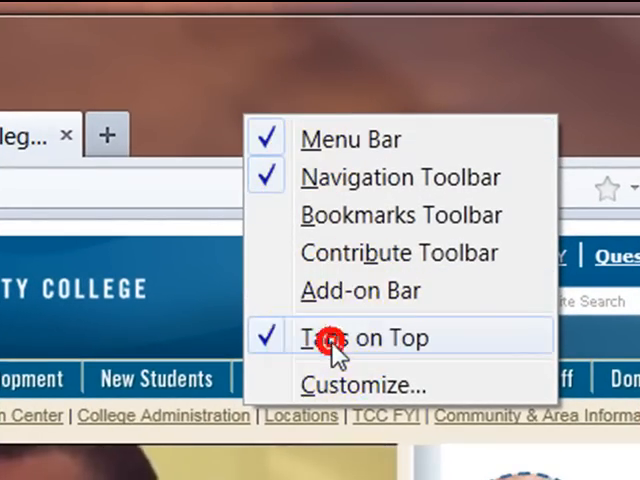
pyautogui.click(338, 340)
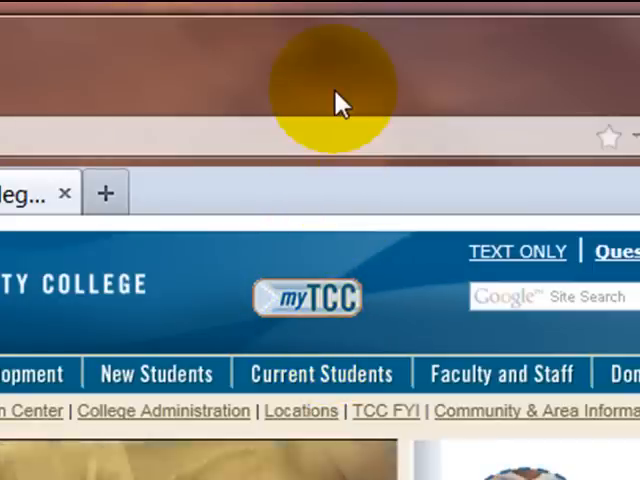
pyautogui.rightClick(340, 100)
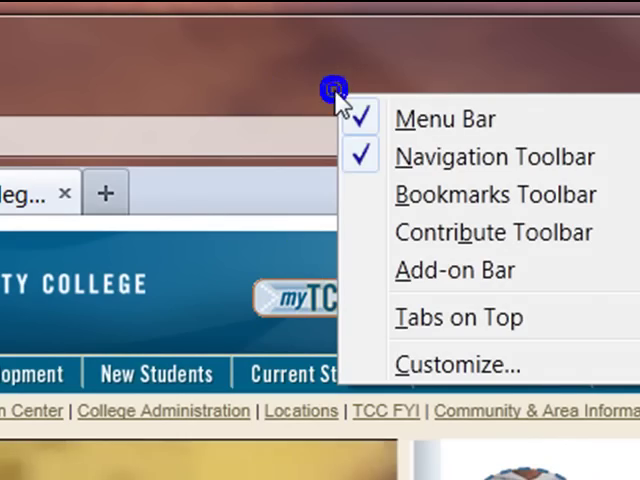
pyautogui.click(412, 125)
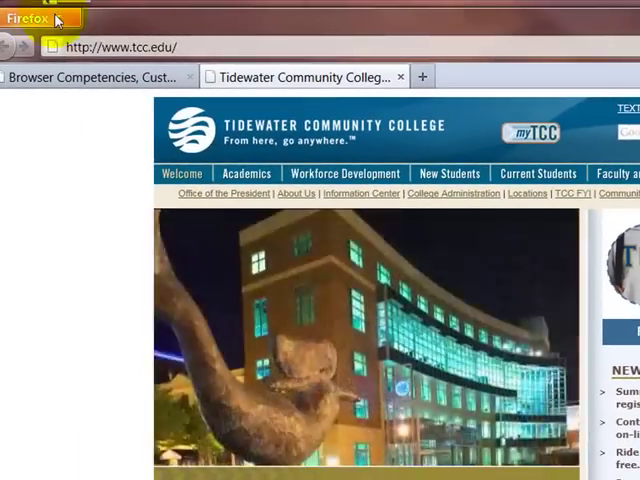
pyautogui.click(57, 18)
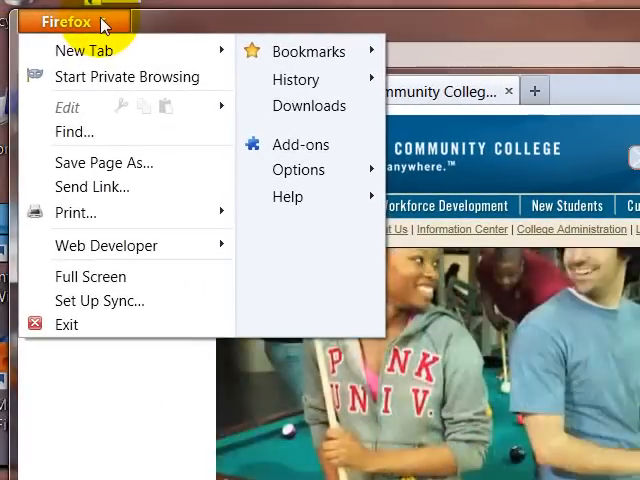
pyautogui.click(102, 24)
pyautogui.rightClick(138, 20)
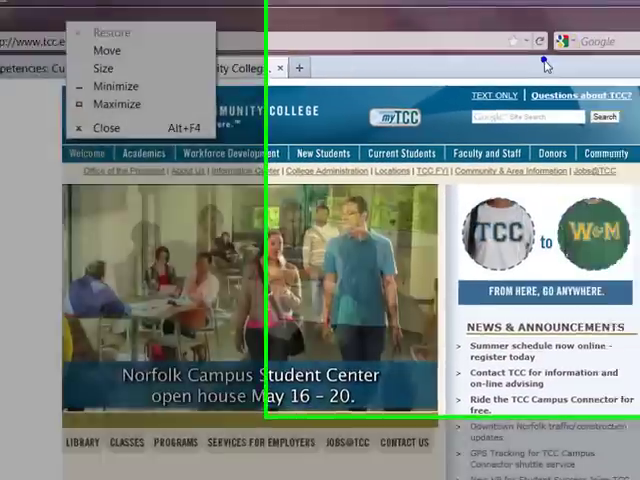
pyautogui.rightClick(555, 65)
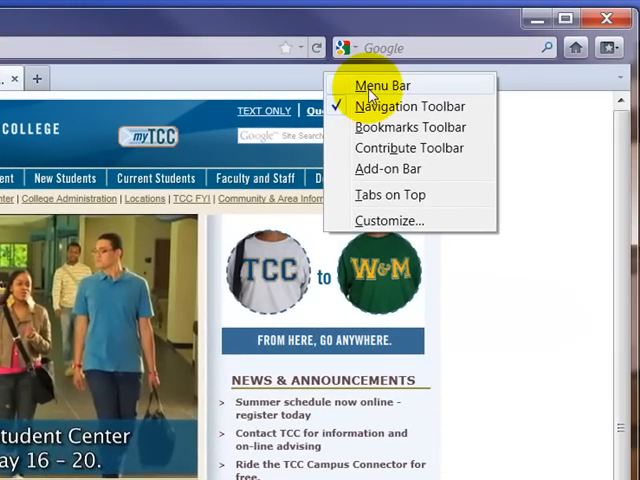
pyautogui.click(370, 88)
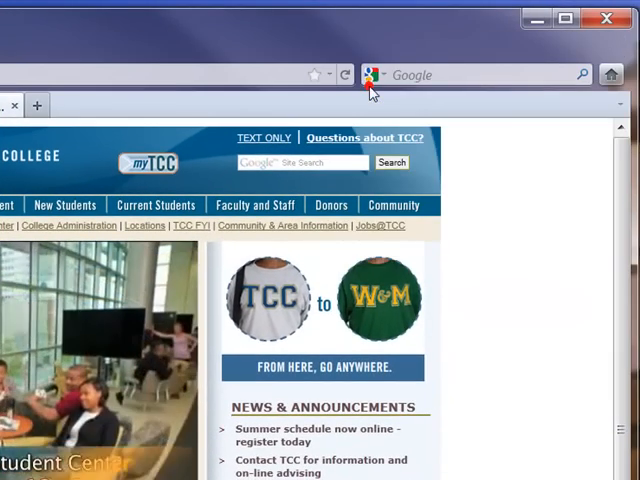
pyautogui.rightClick(363, 80)
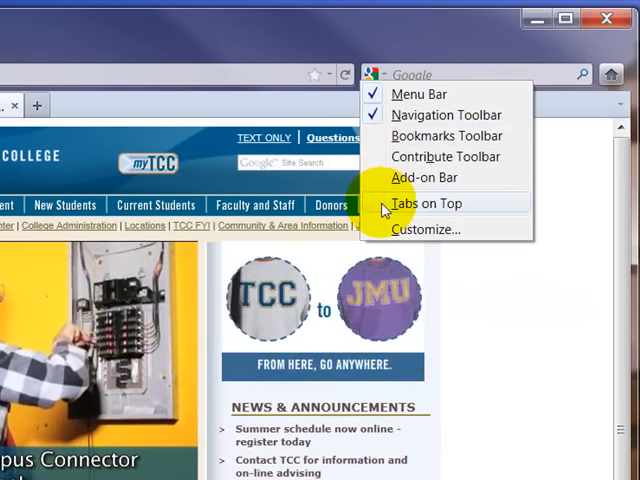
pyautogui.click(383, 203)
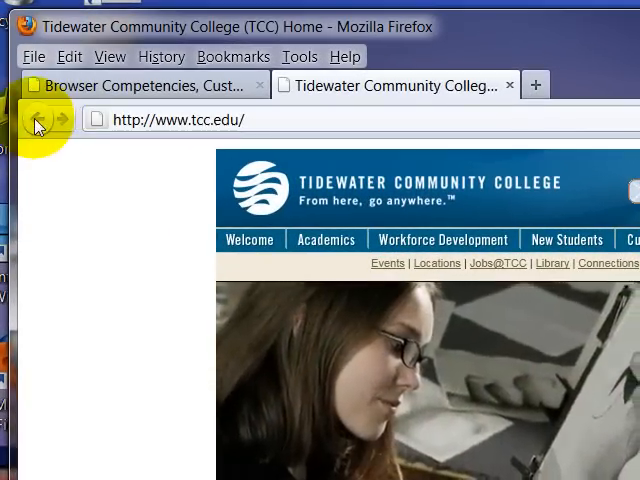
pyautogui.click(37, 120)
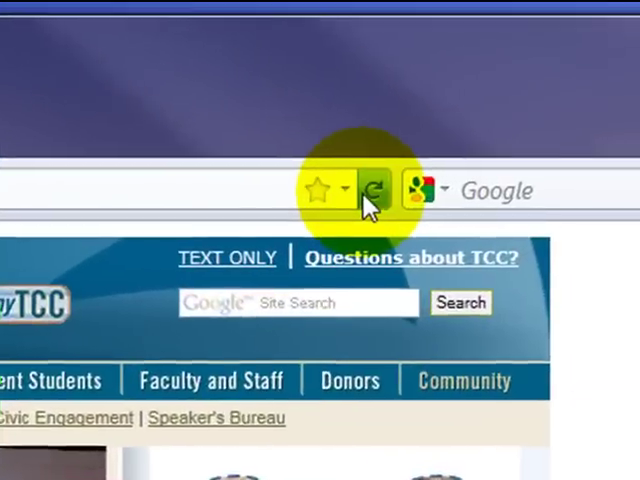
pyautogui.click(370, 195)
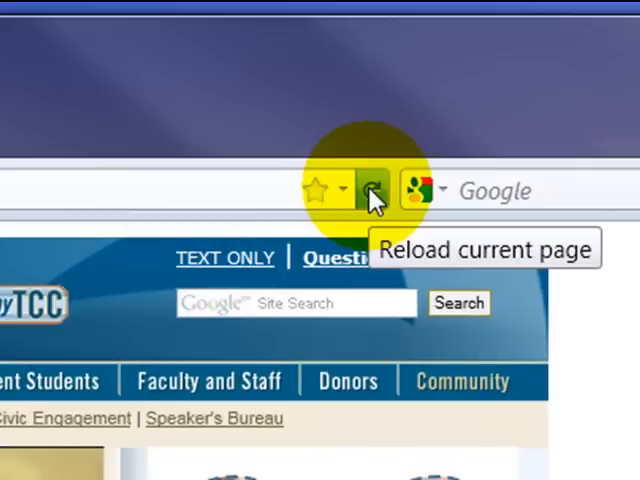
pyautogui.click(372, 192)
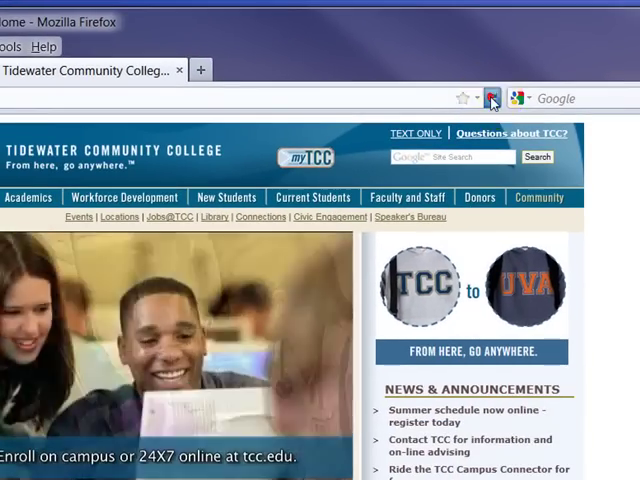
pyautogui.middleClick(492, 98)
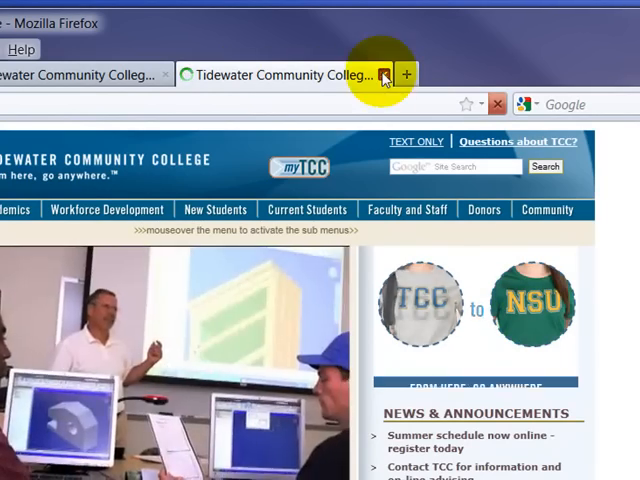
pyautogui.click(384, 76)
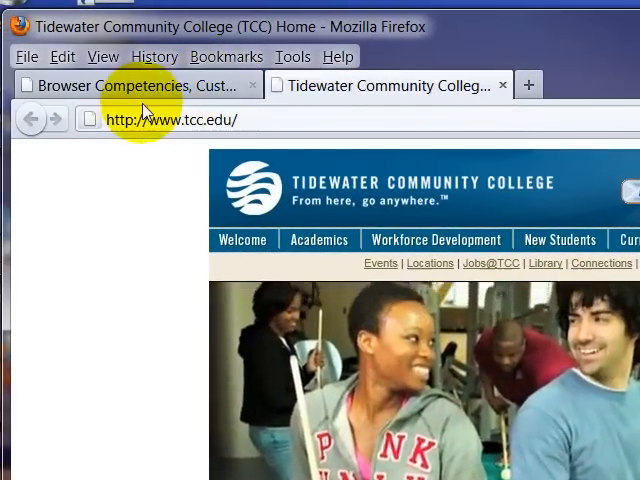
pyautogui.click(240, 119)
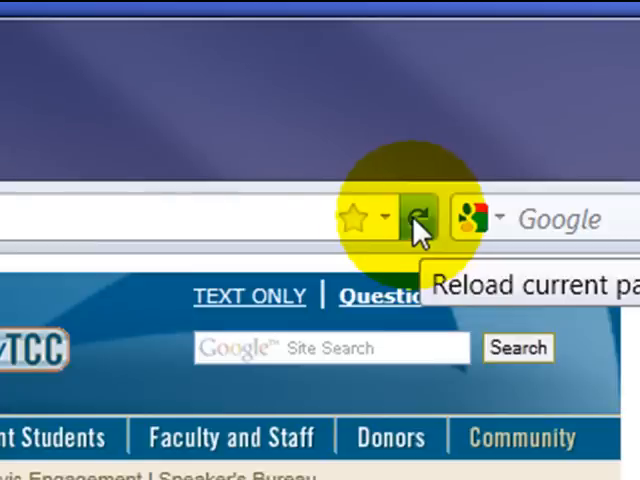
pyautogui.click(415, 228)
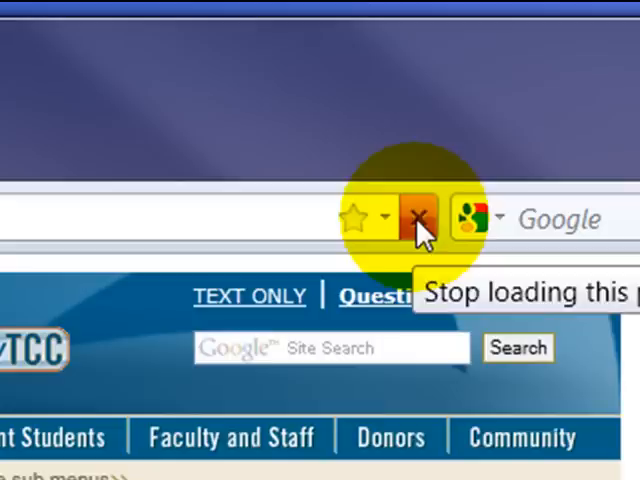
pyautogui.click(420, 220)
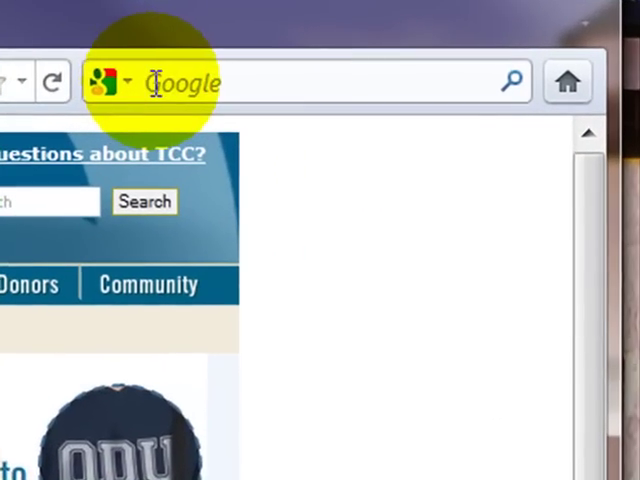
pyautogui.click(497, 63)
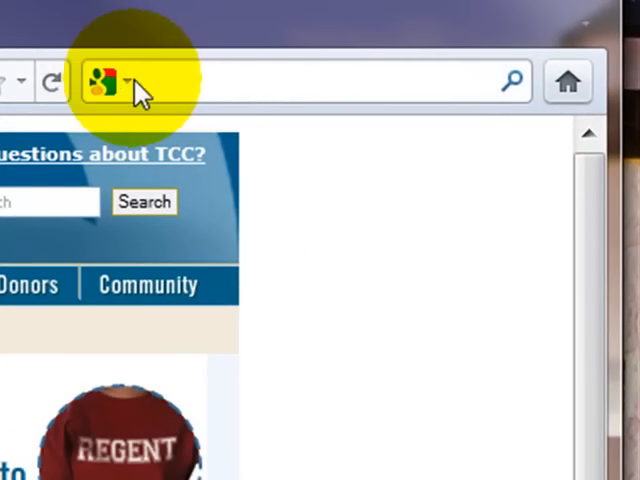
pyautogui.click(112, 88)
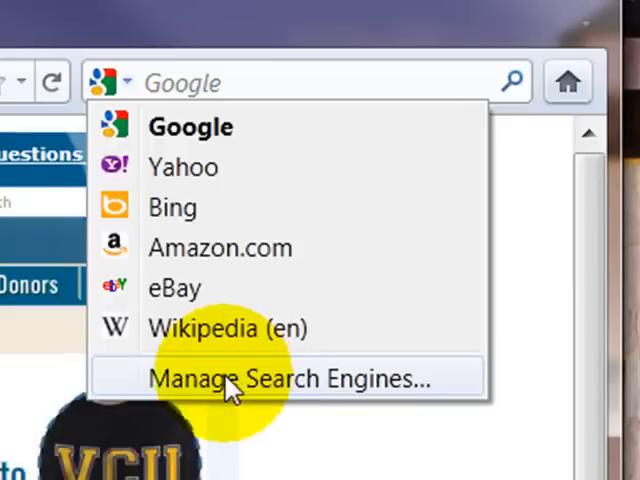
pyautogui.click(128, 84)
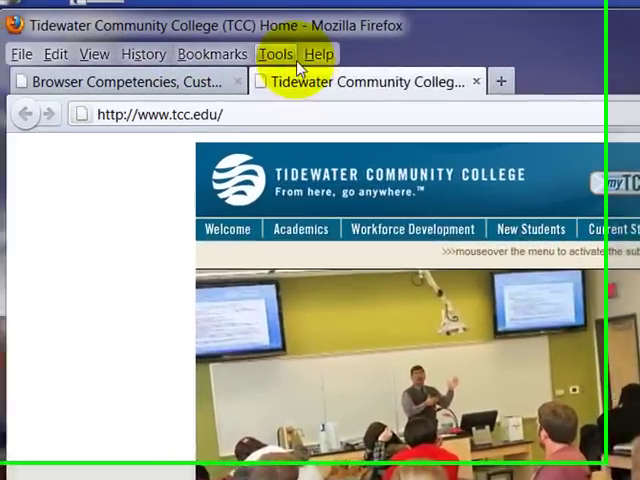
pyautogui.click(300, 58)
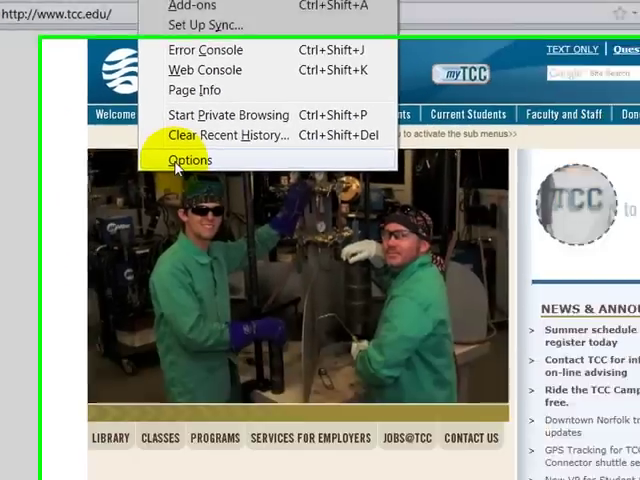
pyautogui.click(338, 295)
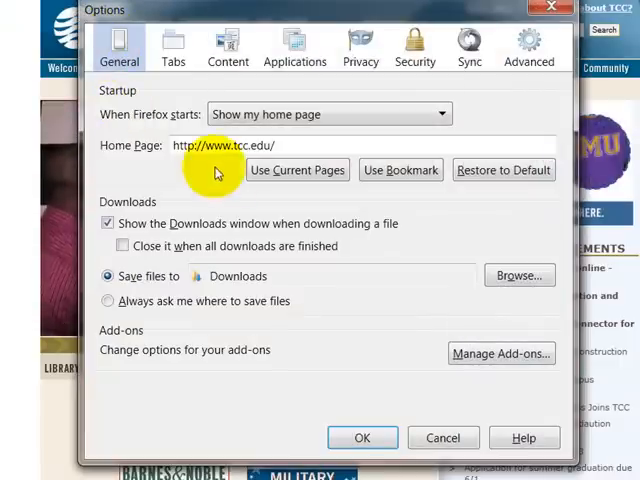
pyautogui.doubleClick(241, 145)
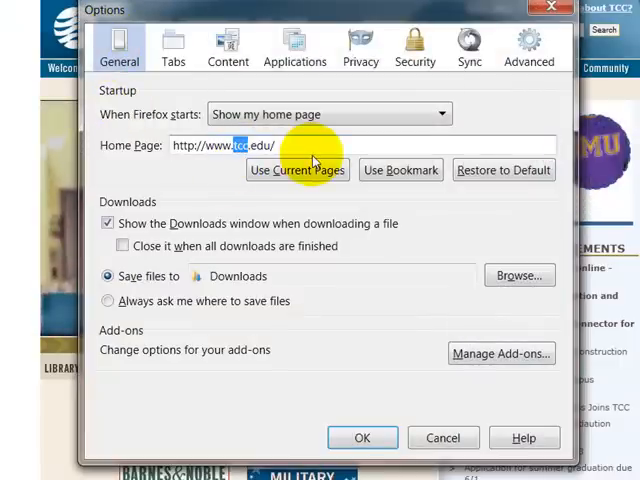
pyautogui.write('cnn')
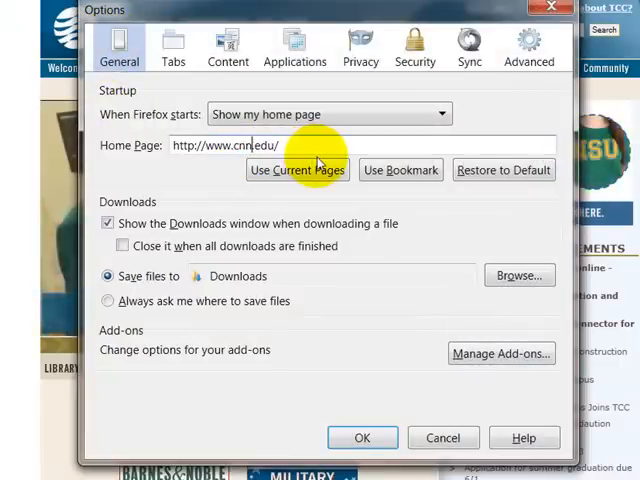
pyautogui.press('Delete')
pyautogui.press('Delete')
pyautogui.press('Delete')
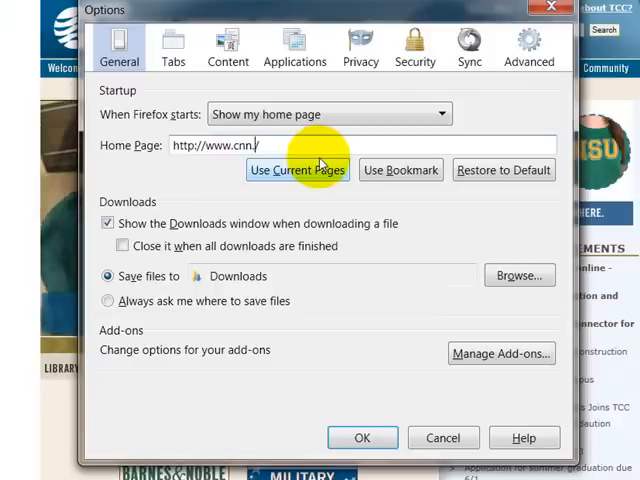
pyautogui.write('com')
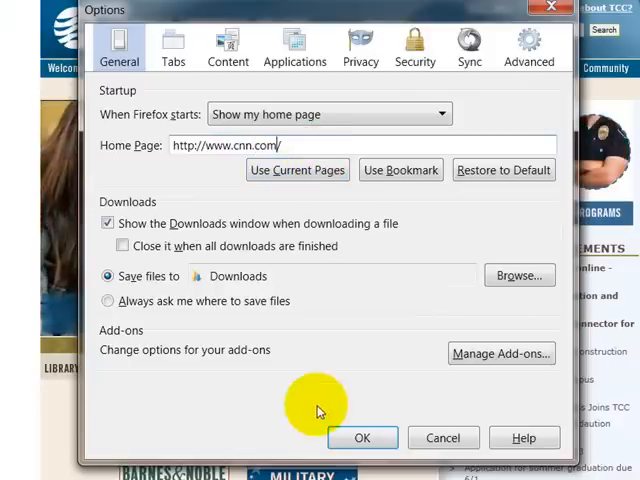
pyautogui.click(358, 437)
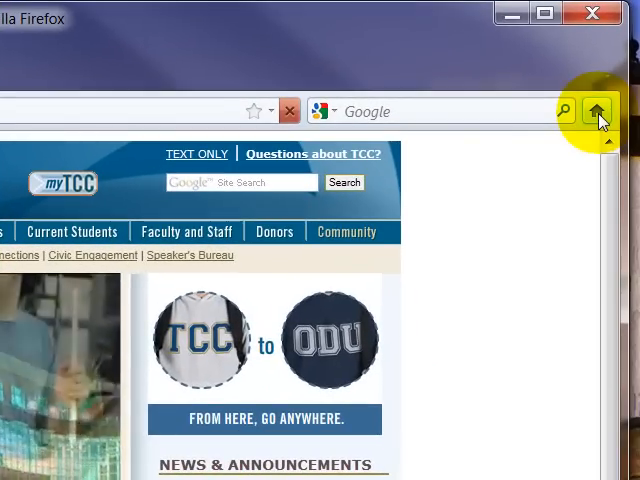
pyautogui.click(598, 115)
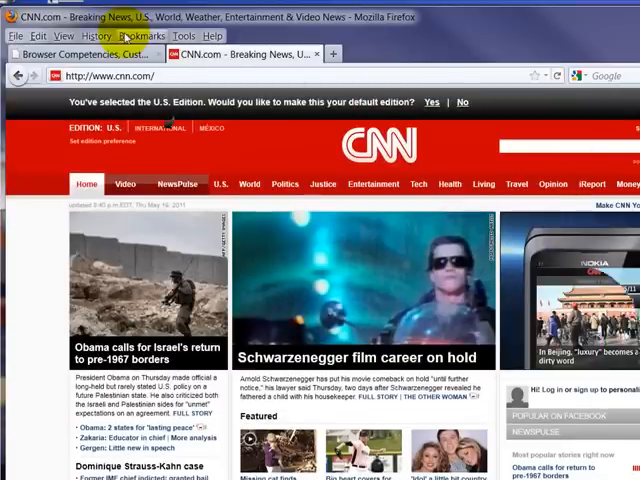
pyautogui.click(183, 36)
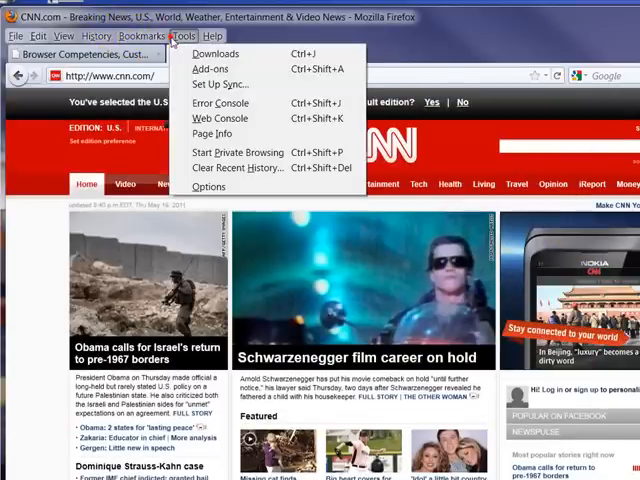
pyautogui.click(208, 187)
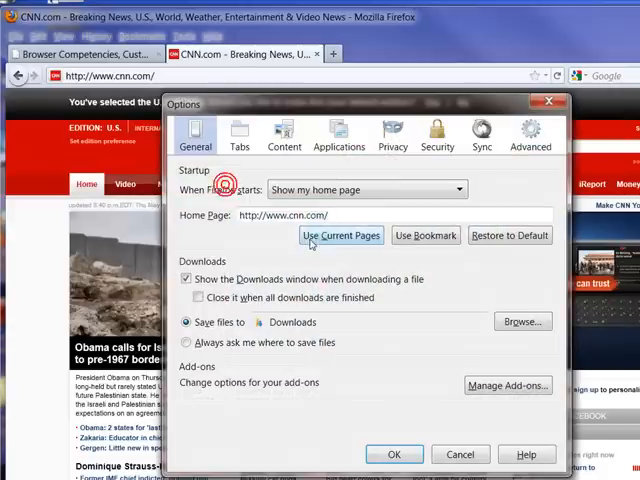
pyautogui.moveTo(288, 215); pyautogui.dragTo(330, 215)
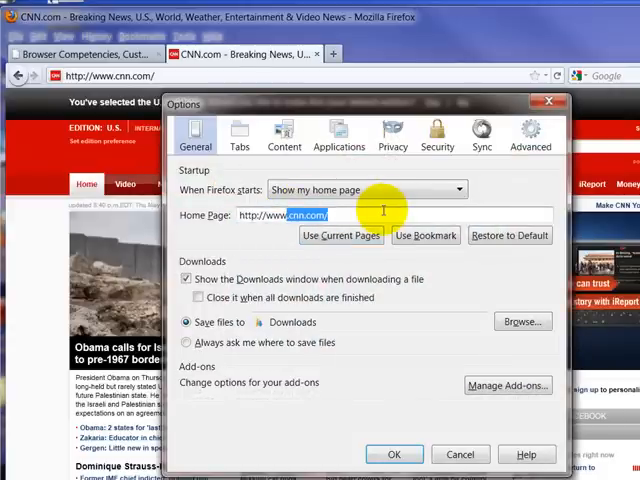
pyautogui.write('tcc')
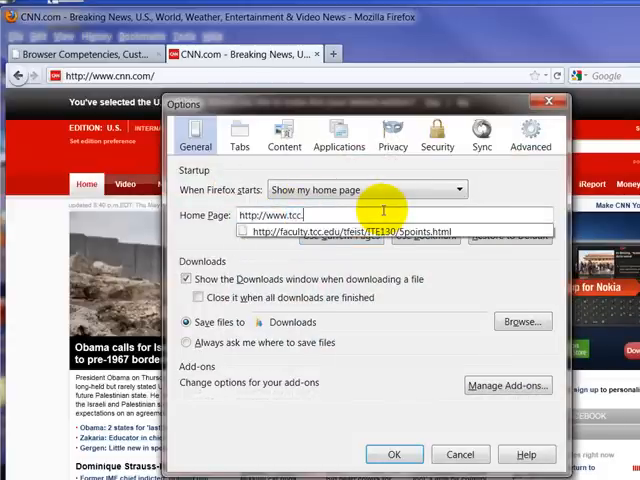
pyautogui.press('Return')
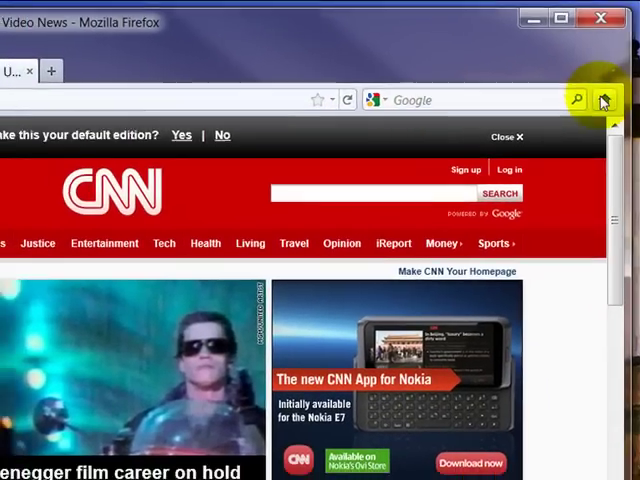
pyautogui.click(603, 102)
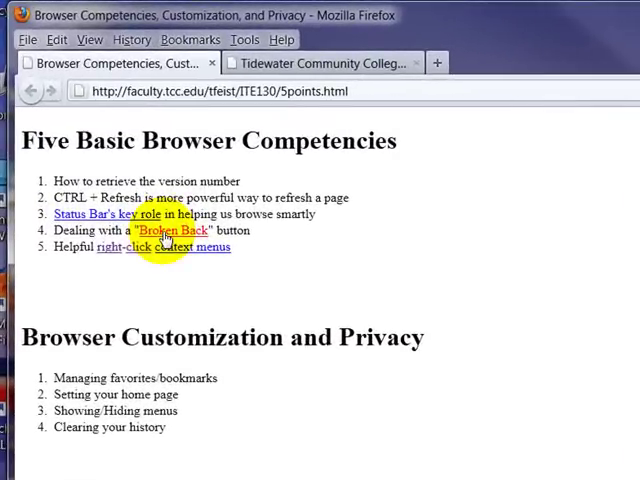
pyautogui.click(165, 236)
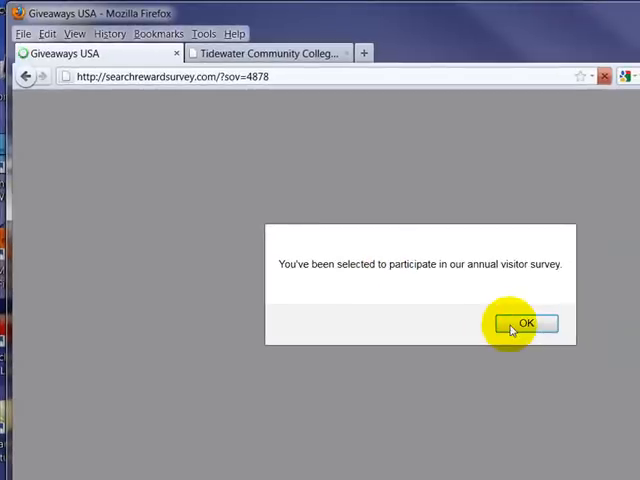
pyautogui.click(513, 328)
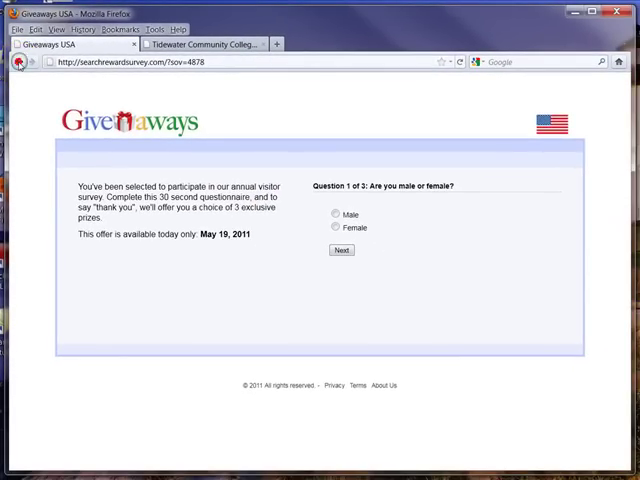
pyautogui.click(20, 63)
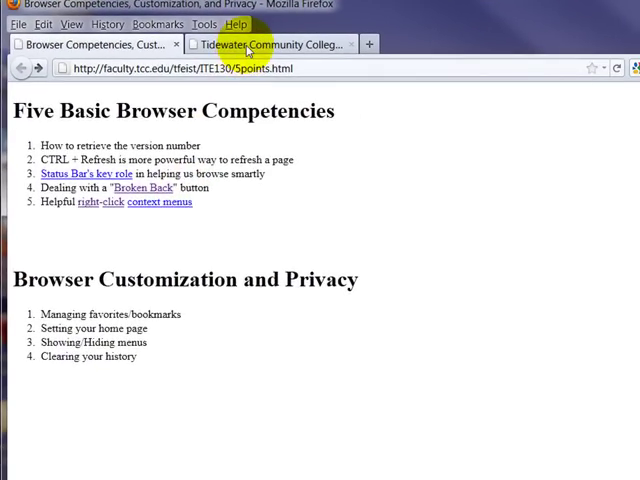
# From the TCC tab, follow the Campus Connector news link to the Virginia Beach Campus map
pyautogui.click(247, 48)
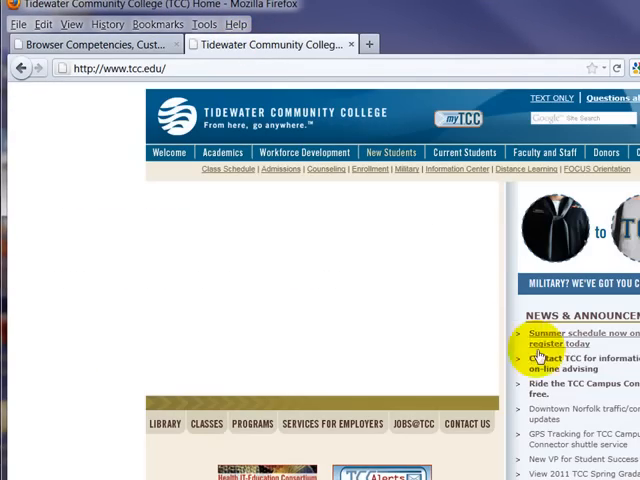
pyautogui.click(536, 437)
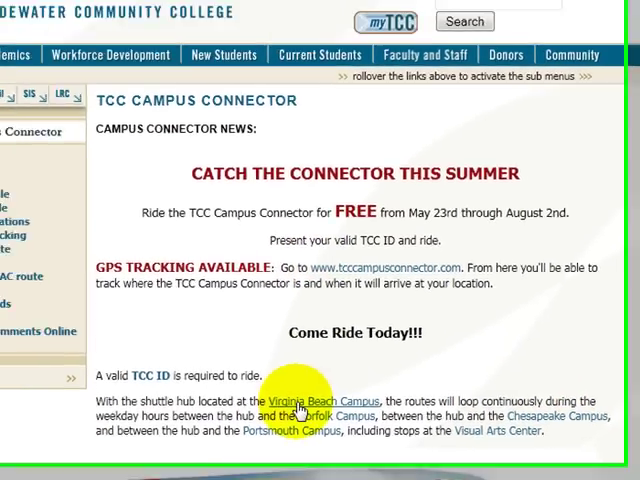
pyautogui.click(280, 383)
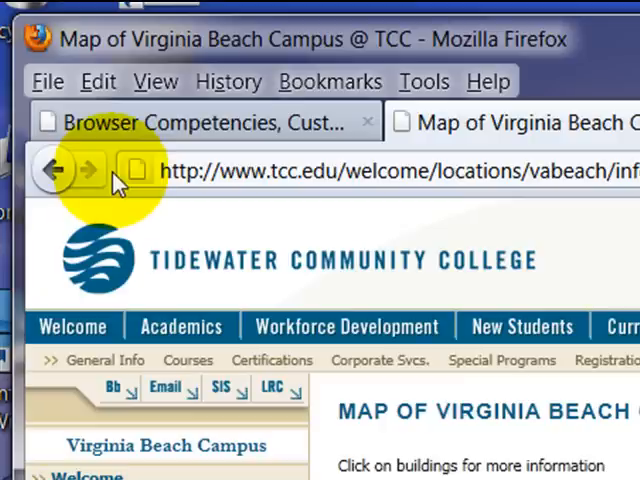
# Use the Back button's history list to jump to TCC Home, then return to the Browser Competencies tab
pyautogui.rightClick(55, 172)
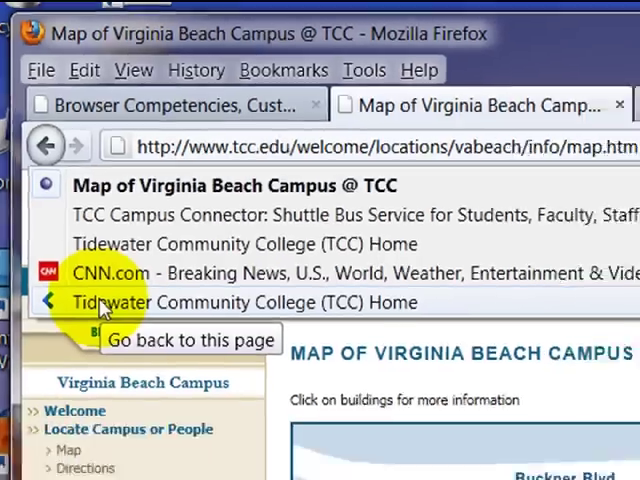
pyautogui.click(120, 355)
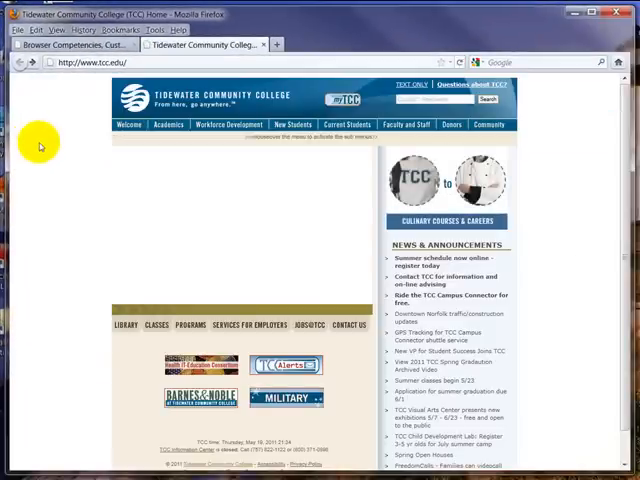
pyautogui.click(58, 46)
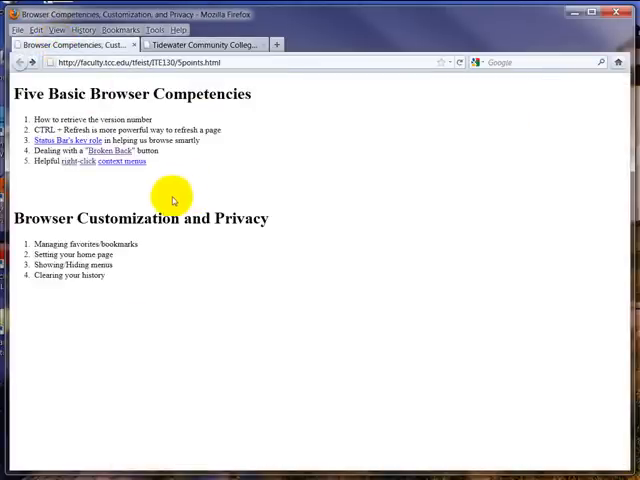
# Open the CNN and BBC links from the course page in new background tabs
pyautogui.rightClick(72, 163)
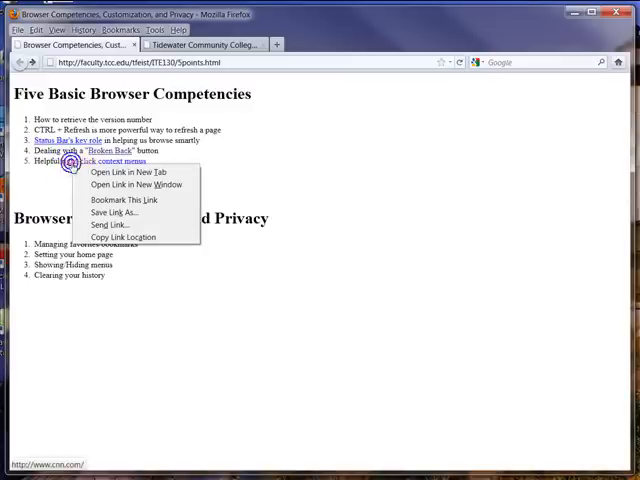
pyautogui.click(128, 173)
pyautogui.rightClick(85, 163)
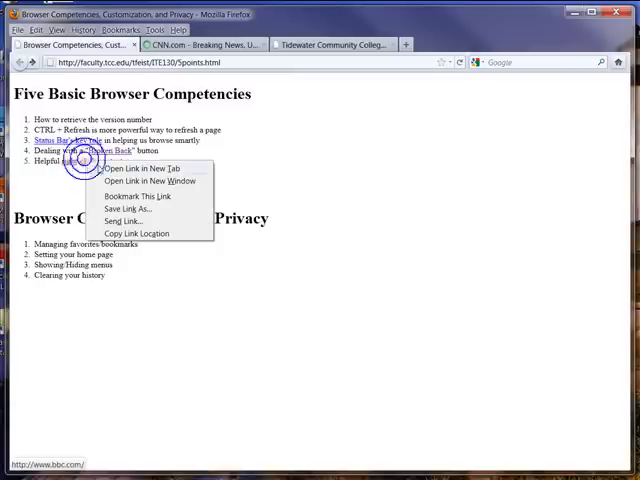
pyautogui.click(130, 169)
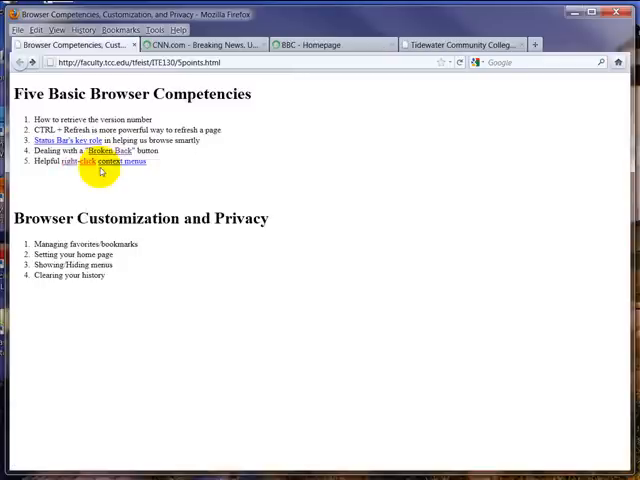
# Close the CNN and BBC Homepage tabs and return to the Browser Competencies tab
pyautogui.click(248, 46)
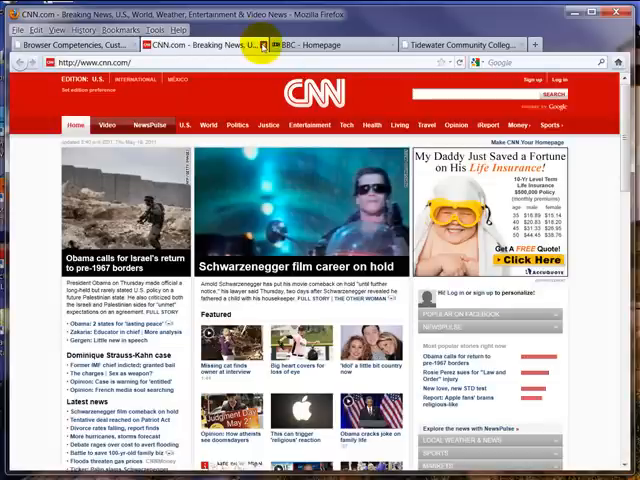
pyautogui.click(263, 45)
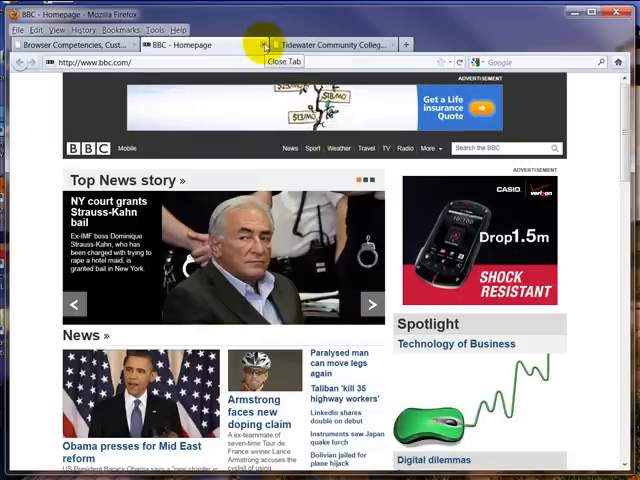
pyautogui.click(263, 45)
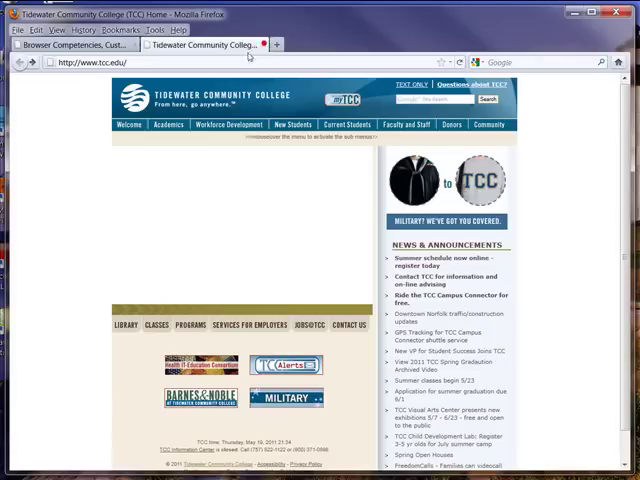
pyautogui.click(70, 45)
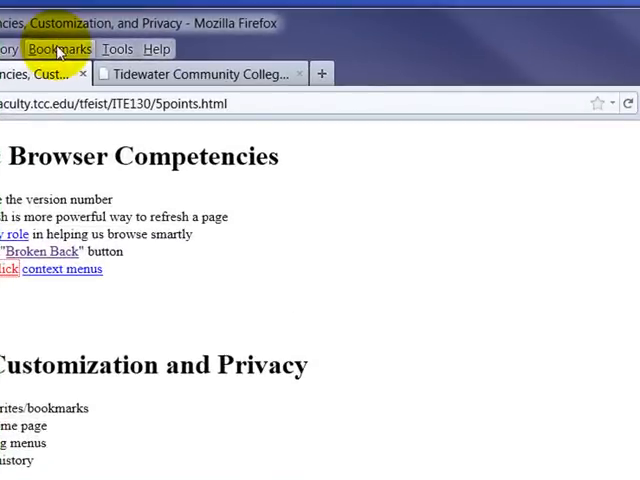
# Bookmark the current page into a new bookmark folder named ITE130 Demo
pyautogui.click(58, 50)
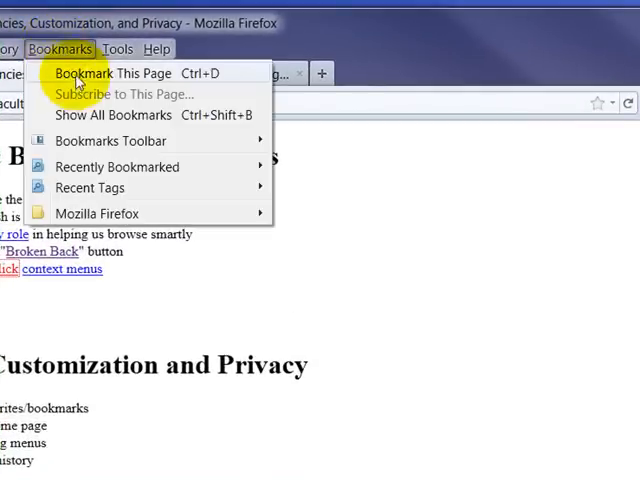
pyautogui.click(78, 75)
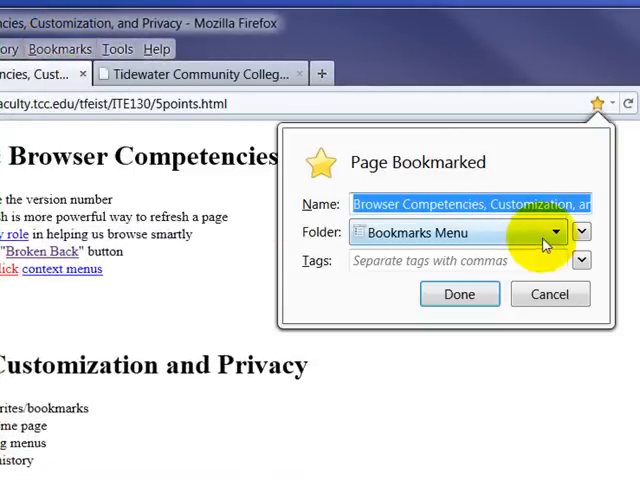
pyautogui.click(582, 232)
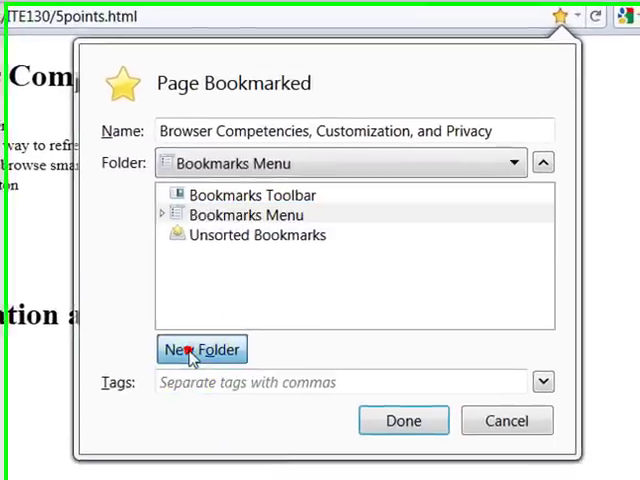
pyautogui.click(283, 396)
pyautogui.write('ITE130 Demo')
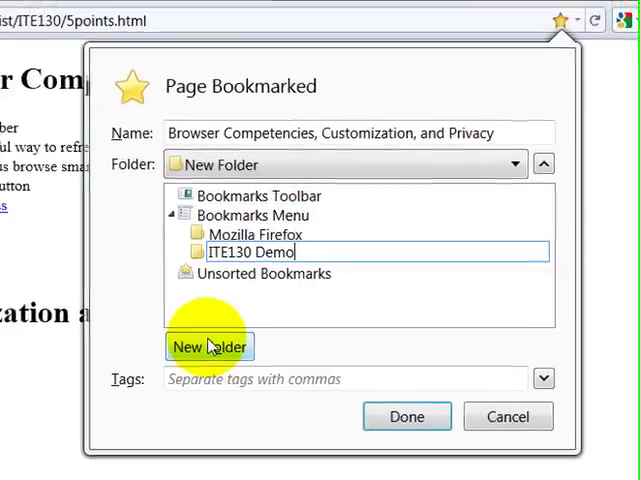
pyautogui.press('Return')
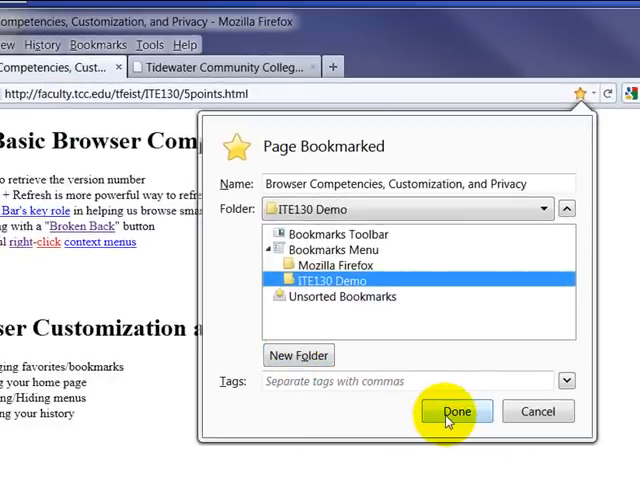
pyautogui.click(450, 415)
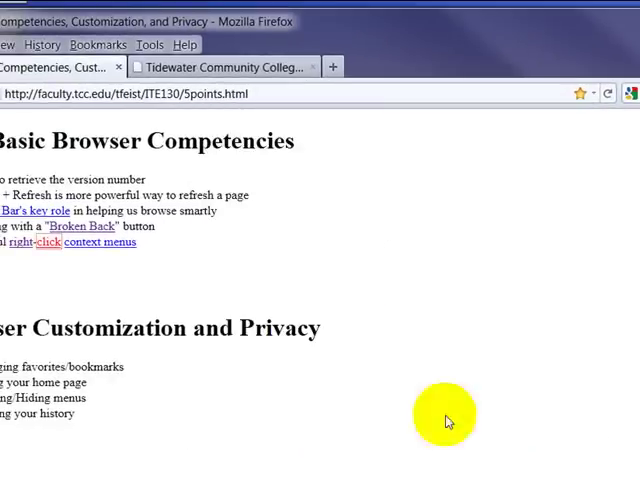
# Delete the ITE130 Demo folder from the Bookmarks menu
pyautogui.click(88, 44)
pyautogui.moveTo(222, 216)
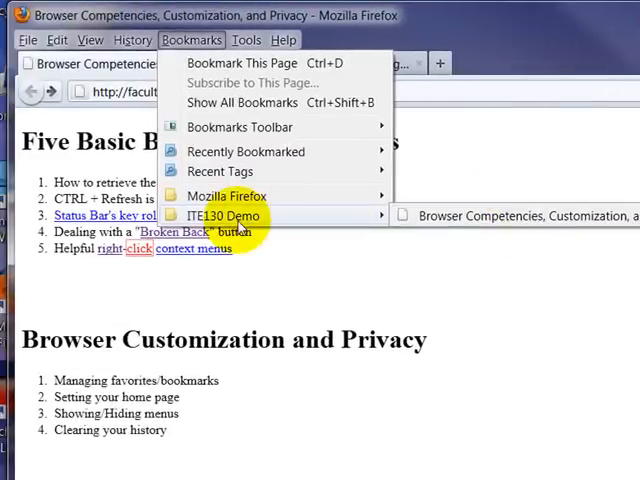
pyautogui.rightClick(235, 216)
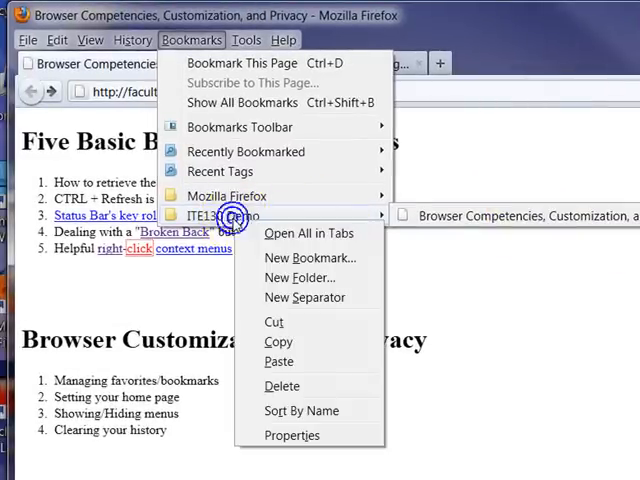
pyautogui.click(283, 389)
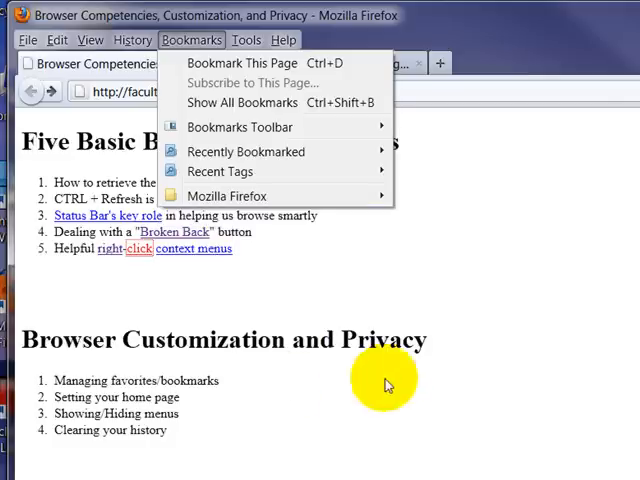
pyautogui.click(275, 325)
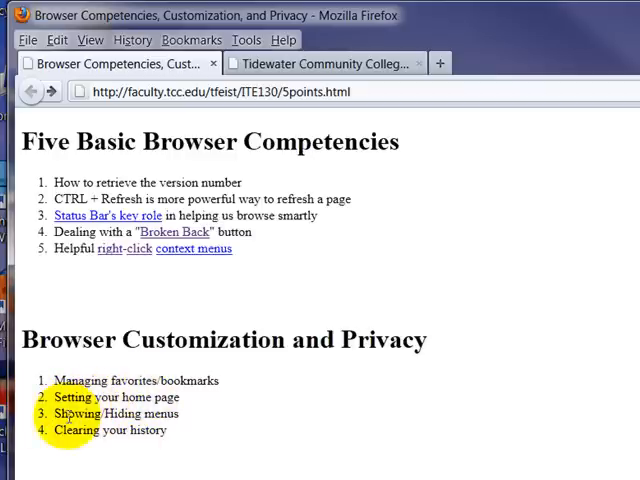
pyautogui.rightClick(555, 64)
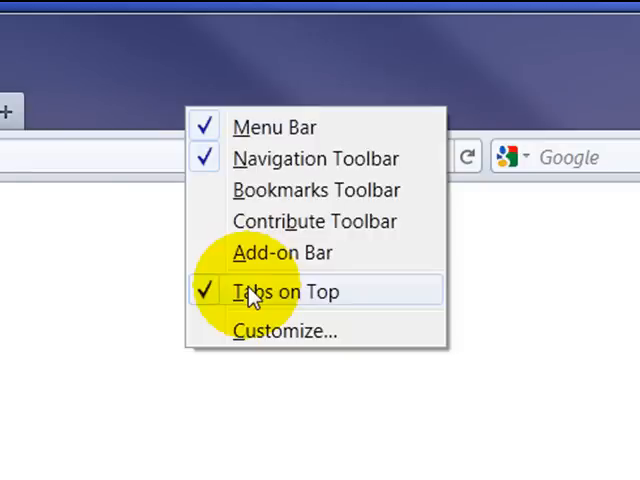
pyautogui.click(272, 130)
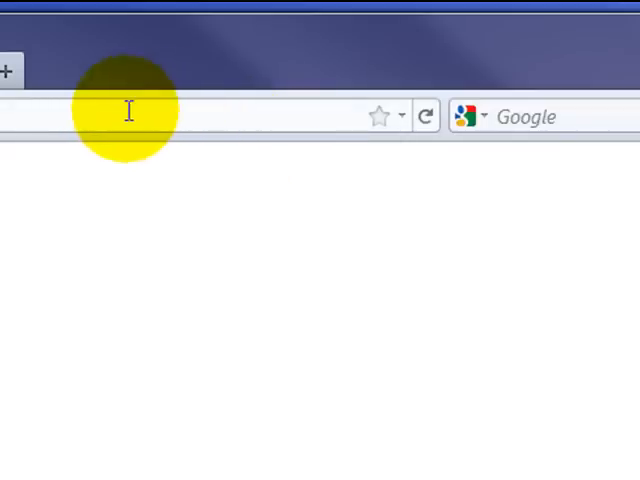
pyautogui.rightClick(130, 70)
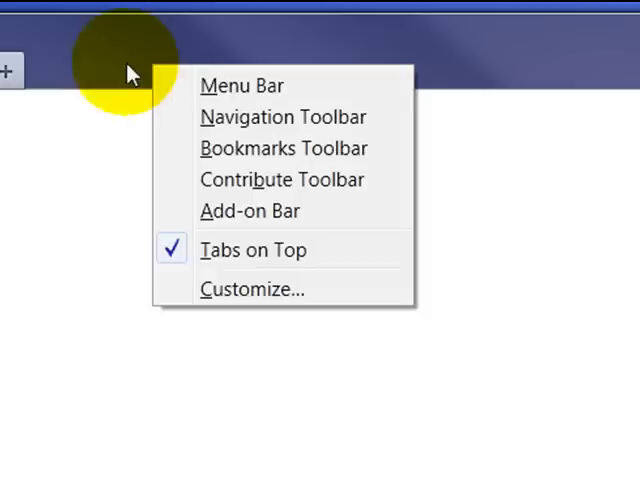
pyautogui.click(220, 120)
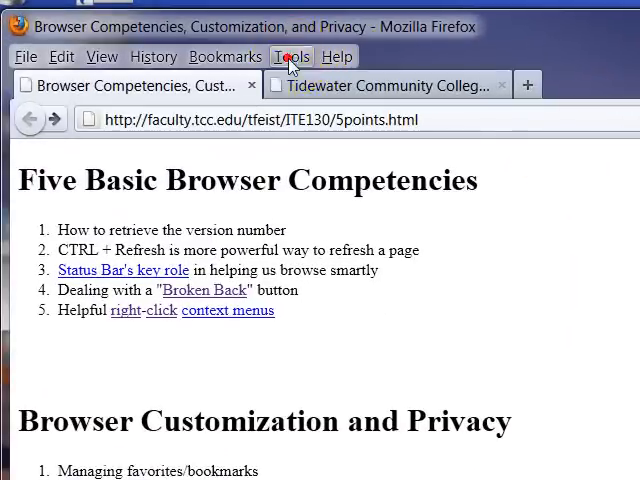
# Clear recent history for time range Everything with all data types checked
pyautogui.click(290, 57)
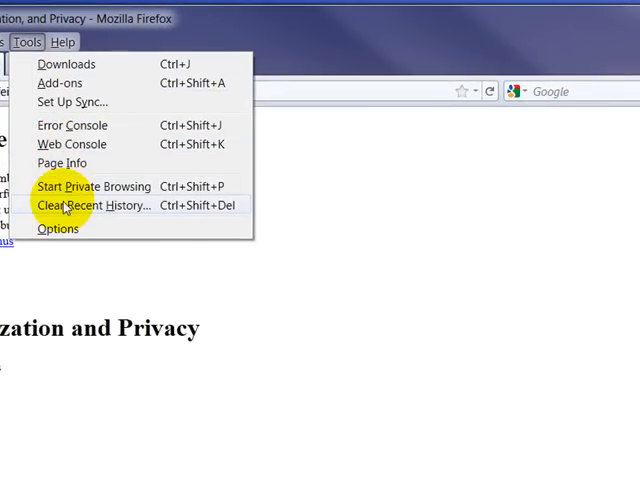
pyautogui.click(66, 207)
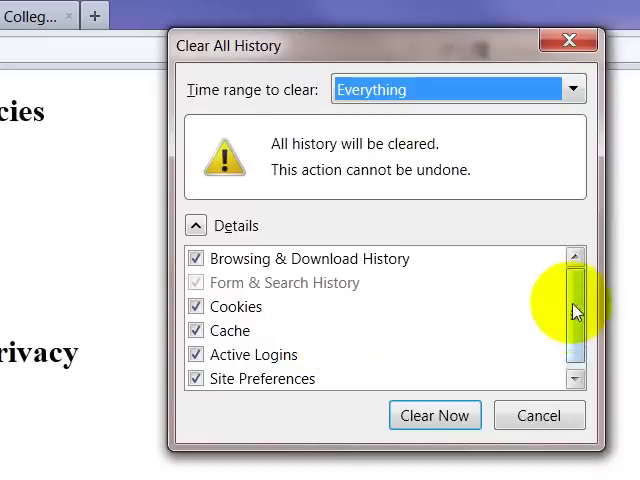
pyautogui.click(576, 312)
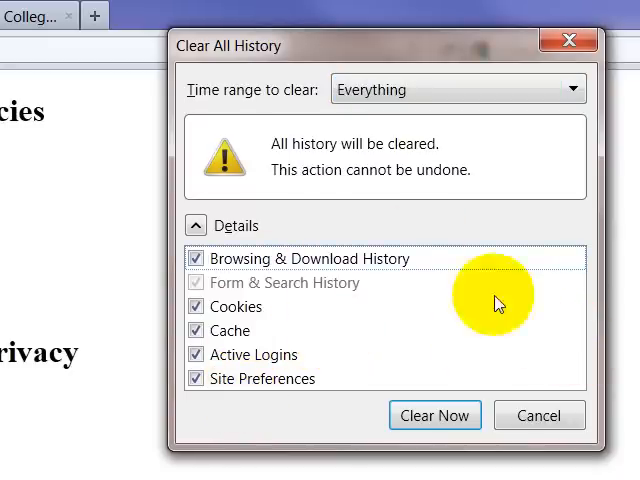
pyautogui.click(435, 422)
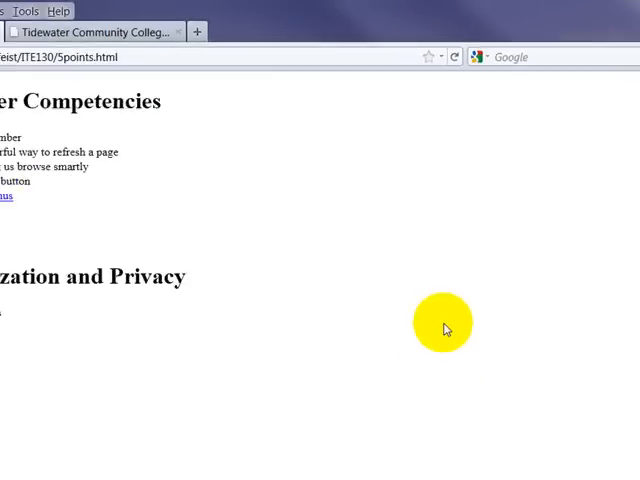